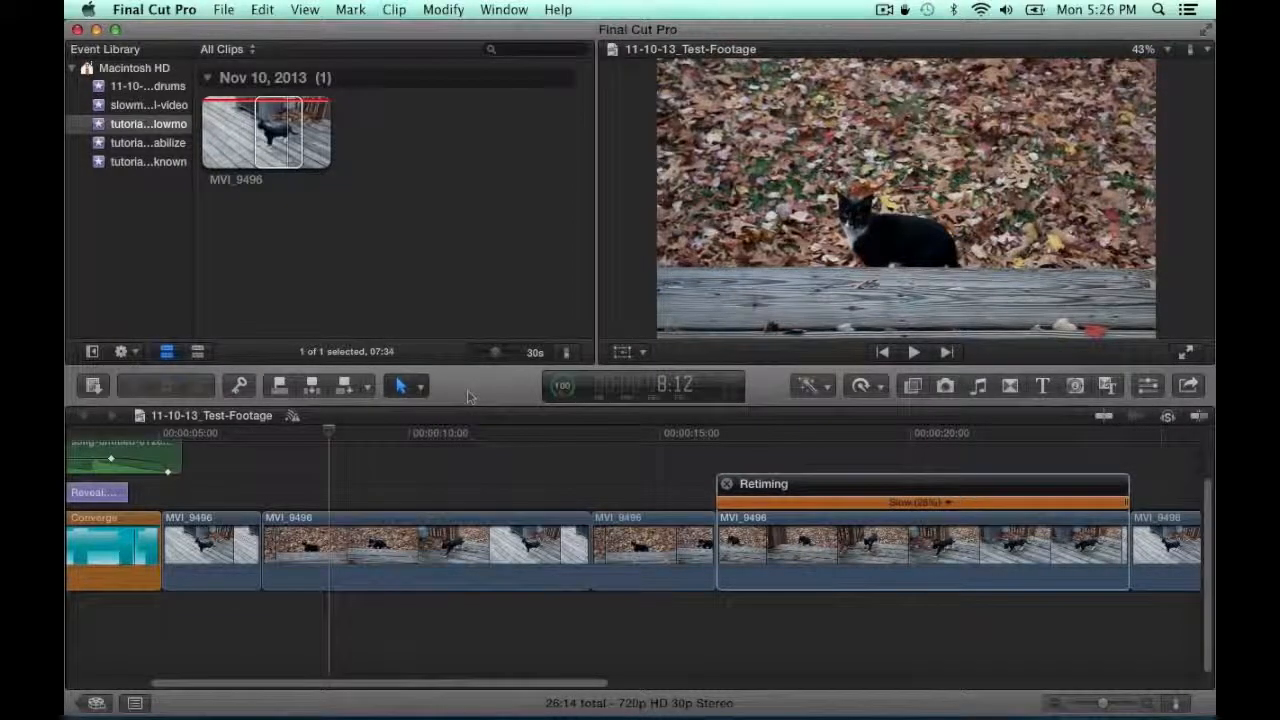
- Play the long MVI_9496 clip between the two short MVI_9496 clips from its start at normal speed
left_click(274, 437)
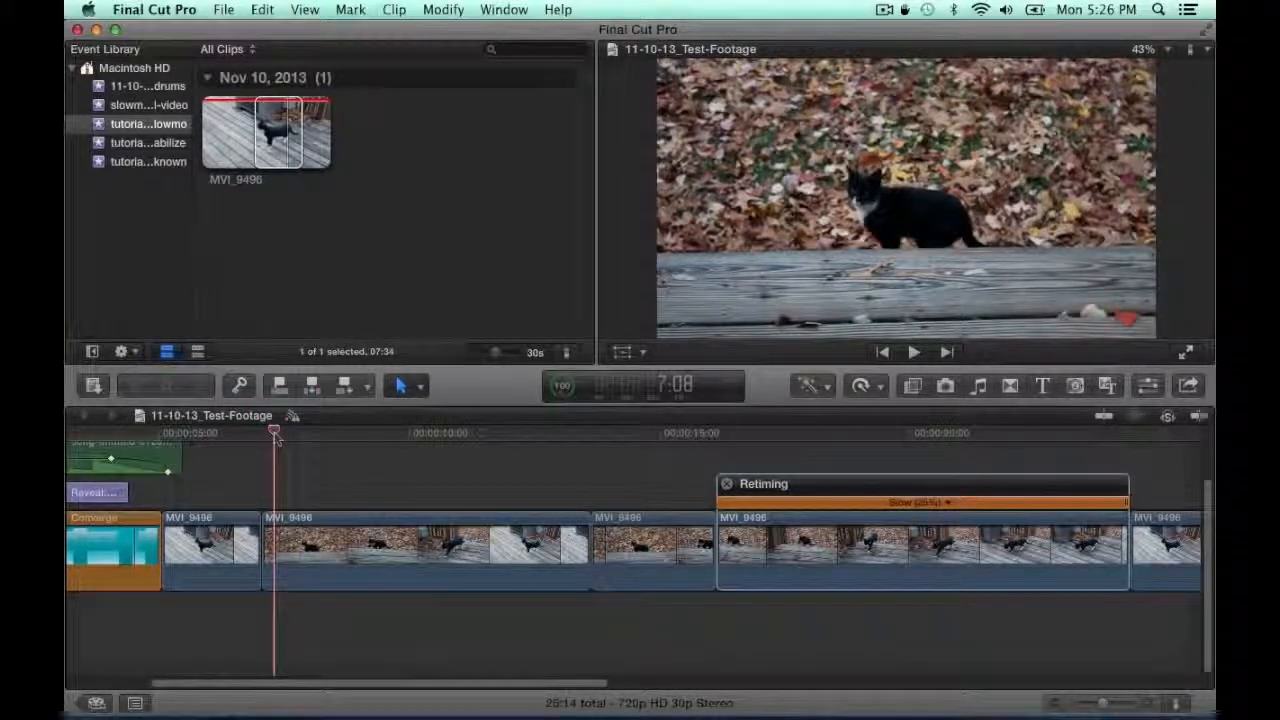
left_click_drag(265, 437, 262, 433)
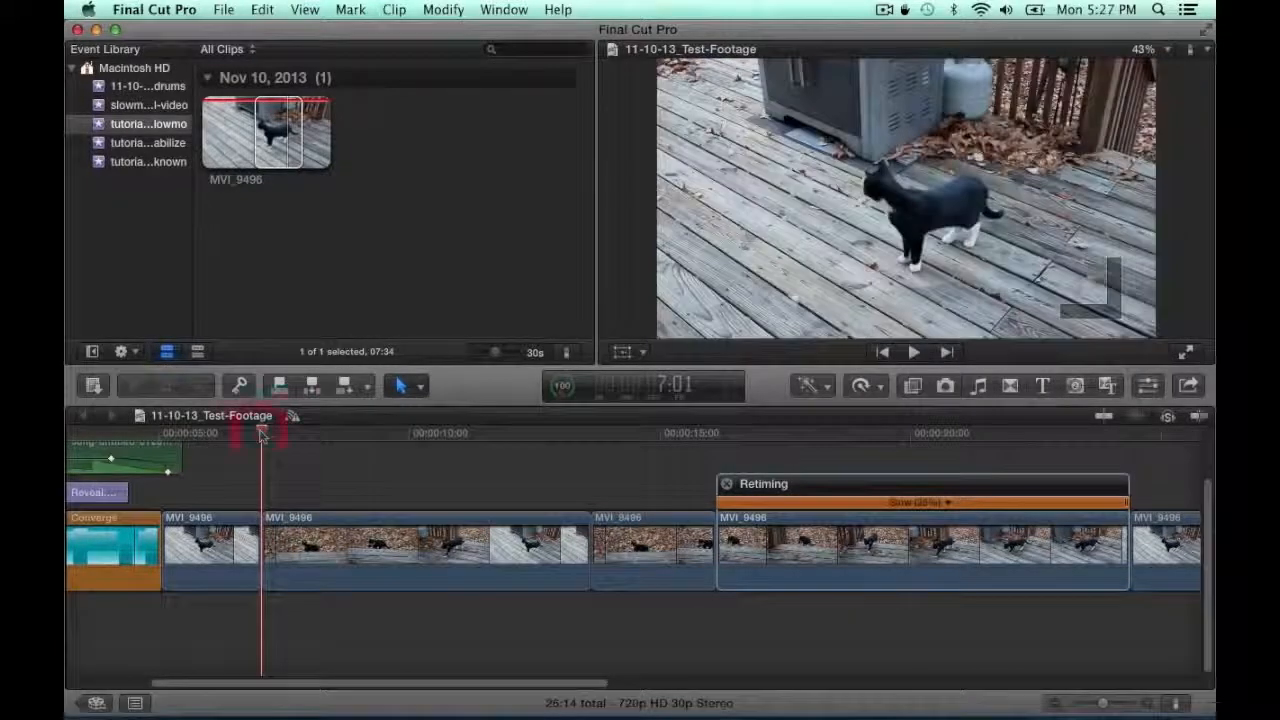
left_click(301, 527)
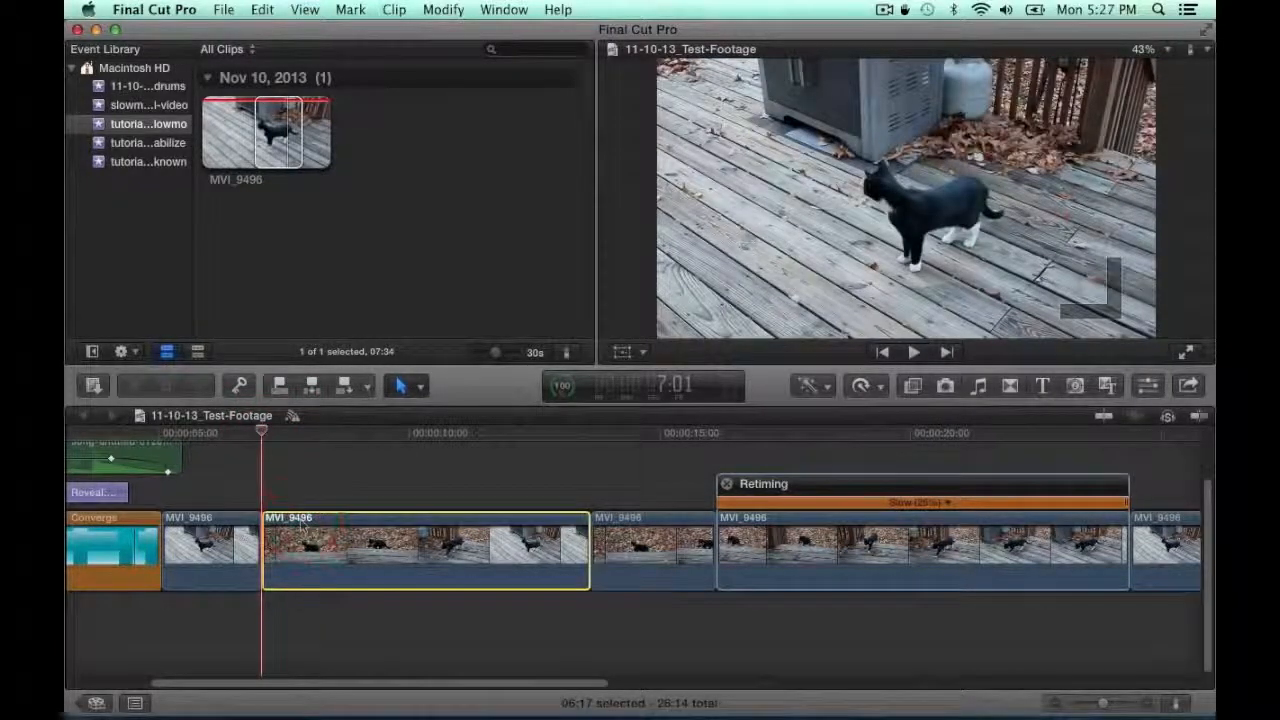
key("space")
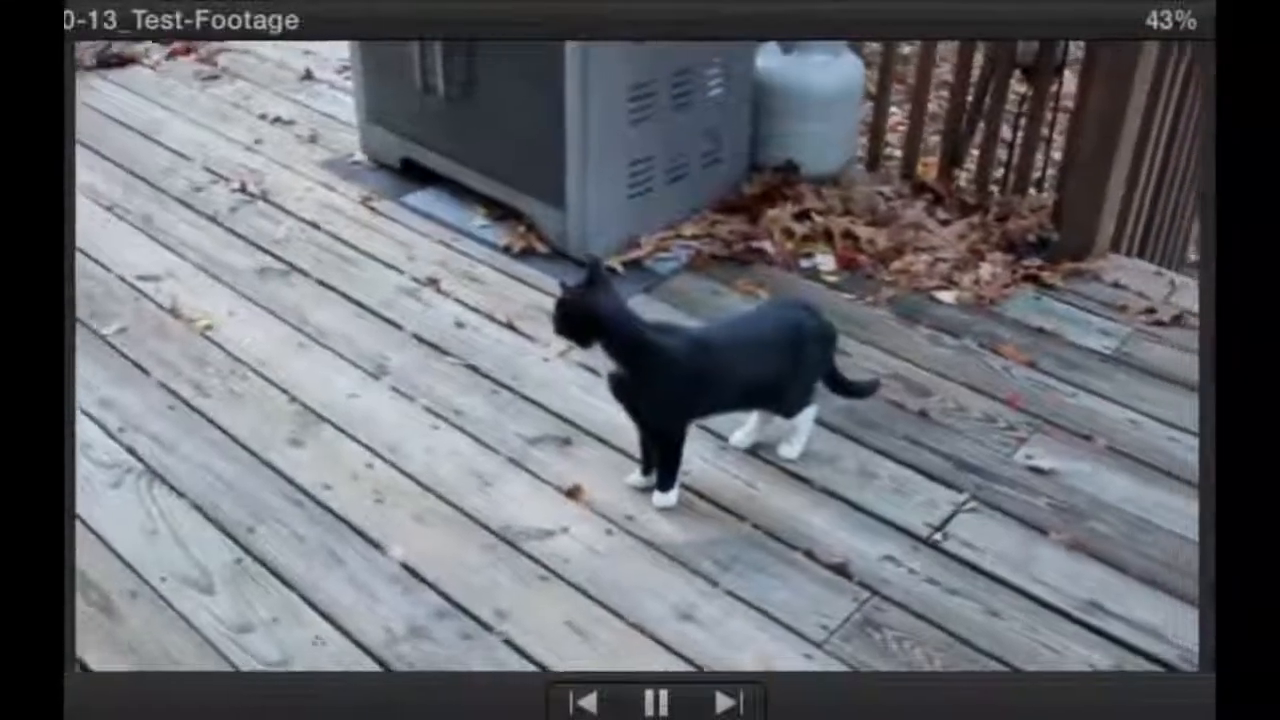
key("space")
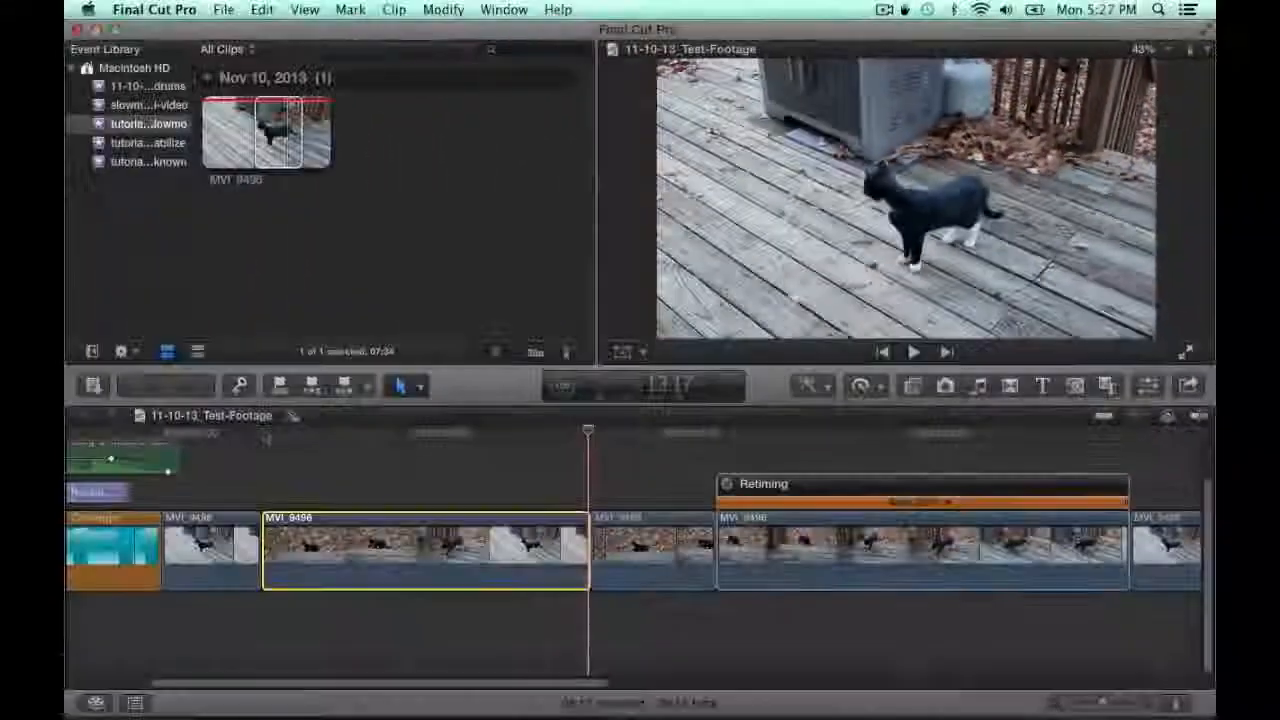
- Split the long MVI_9496 clip with the Blade tool at 9:10 and 11:17 to isolate its middle section
left_click(272, 435)
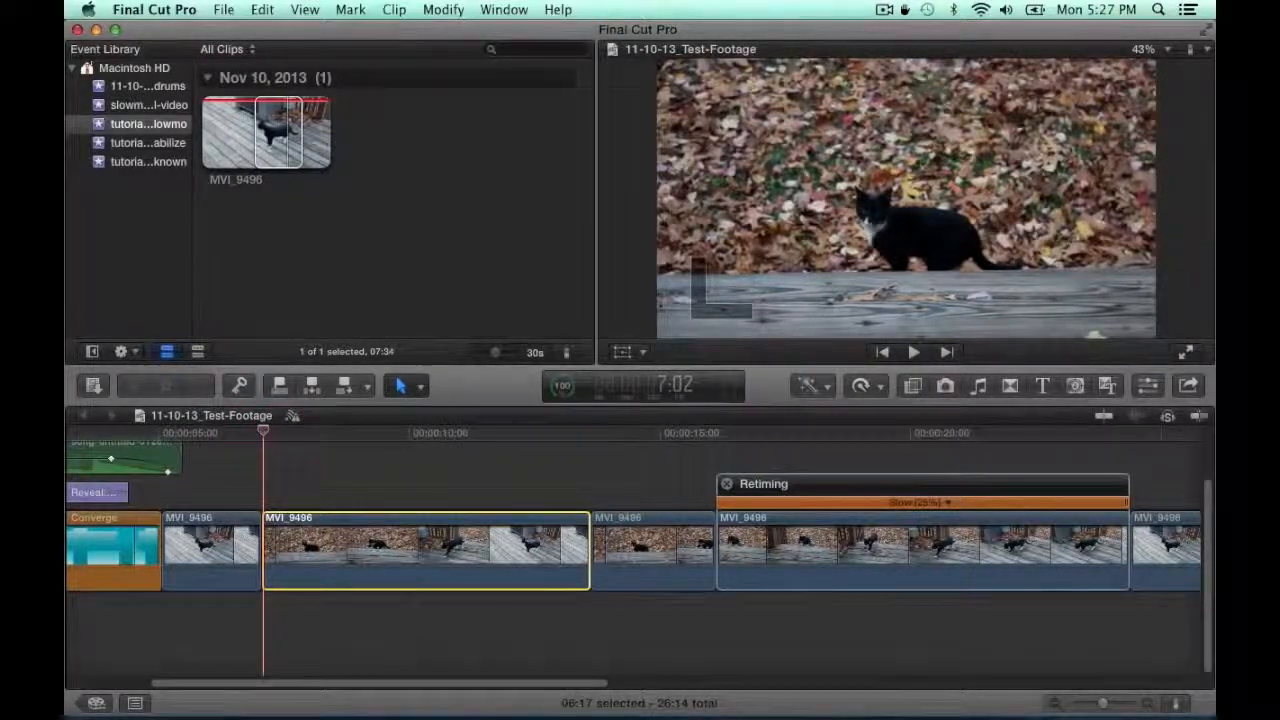
left_click_drag(264, 432, 376, 435)
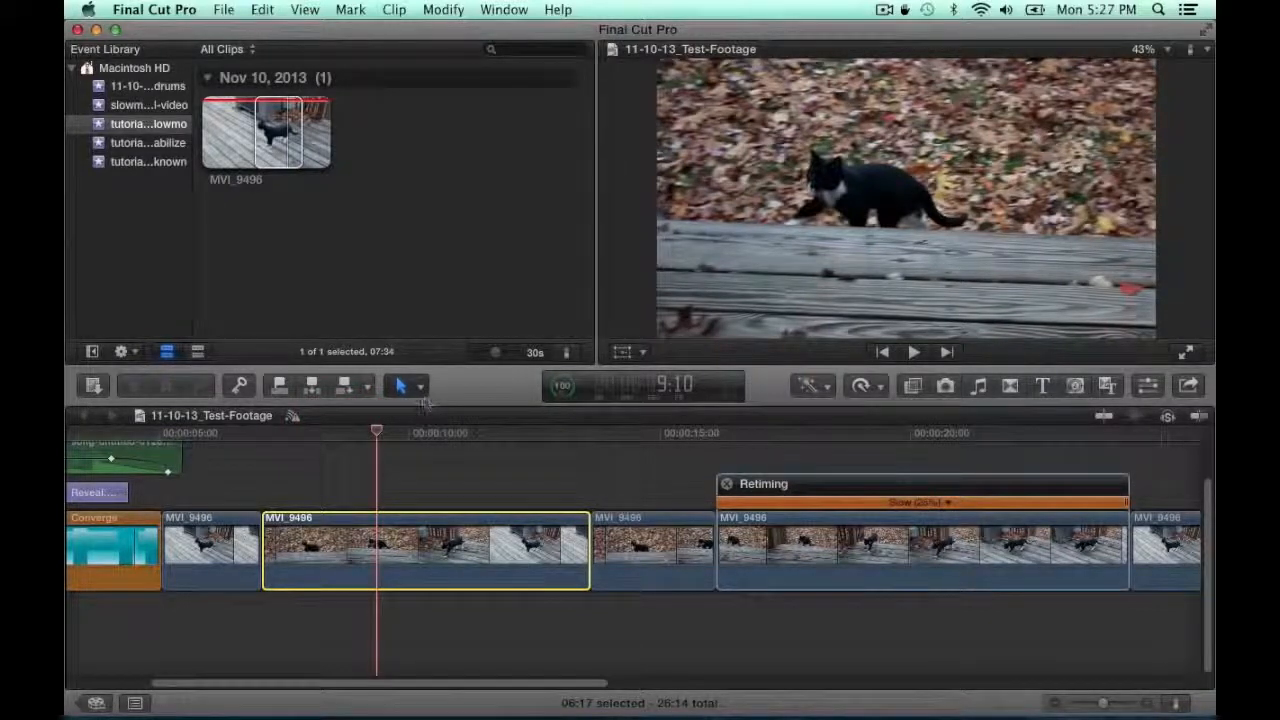
left_click(420, 388)
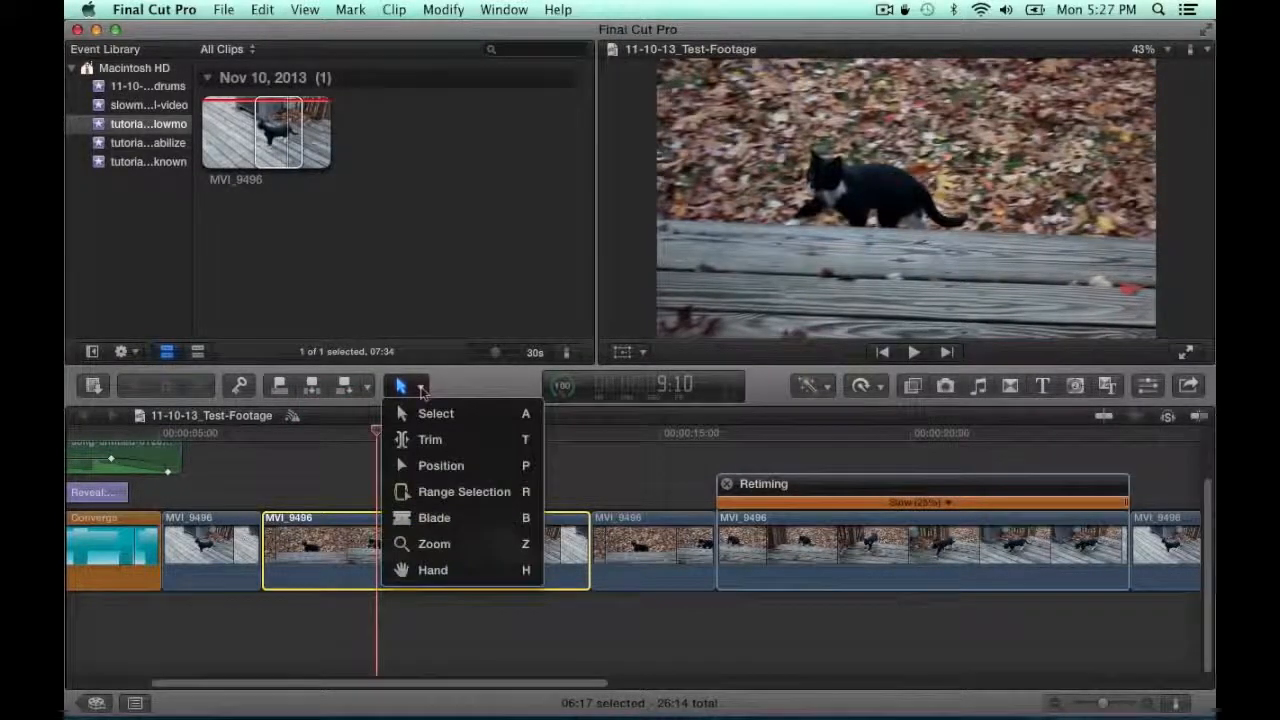
left_click(438, 518)
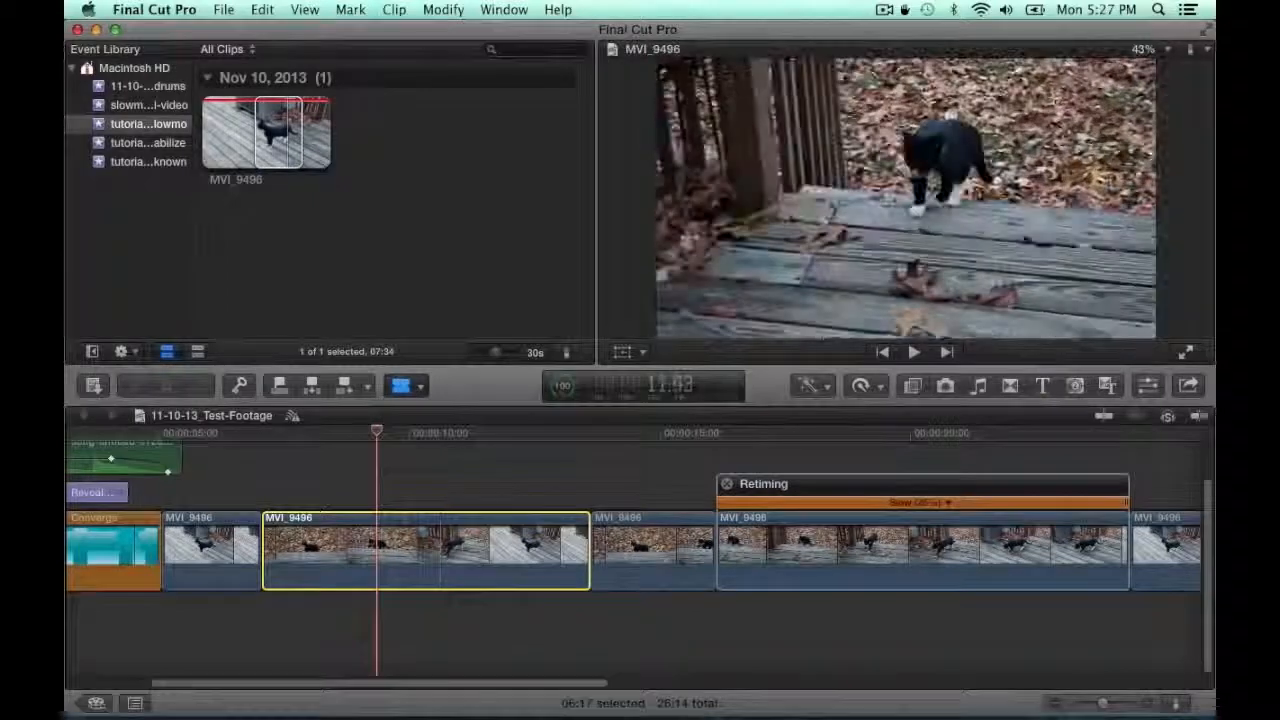
left_click(378, 546)
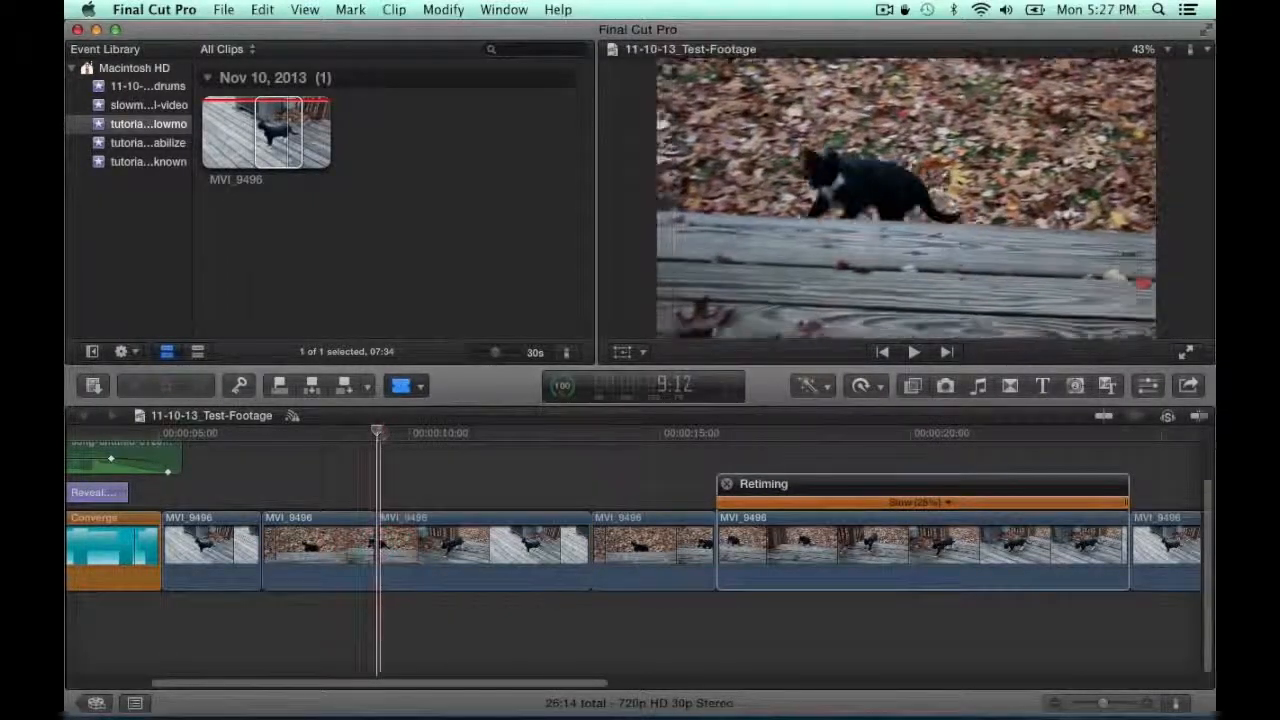
left_click_drag(378, 436, 489, 442)
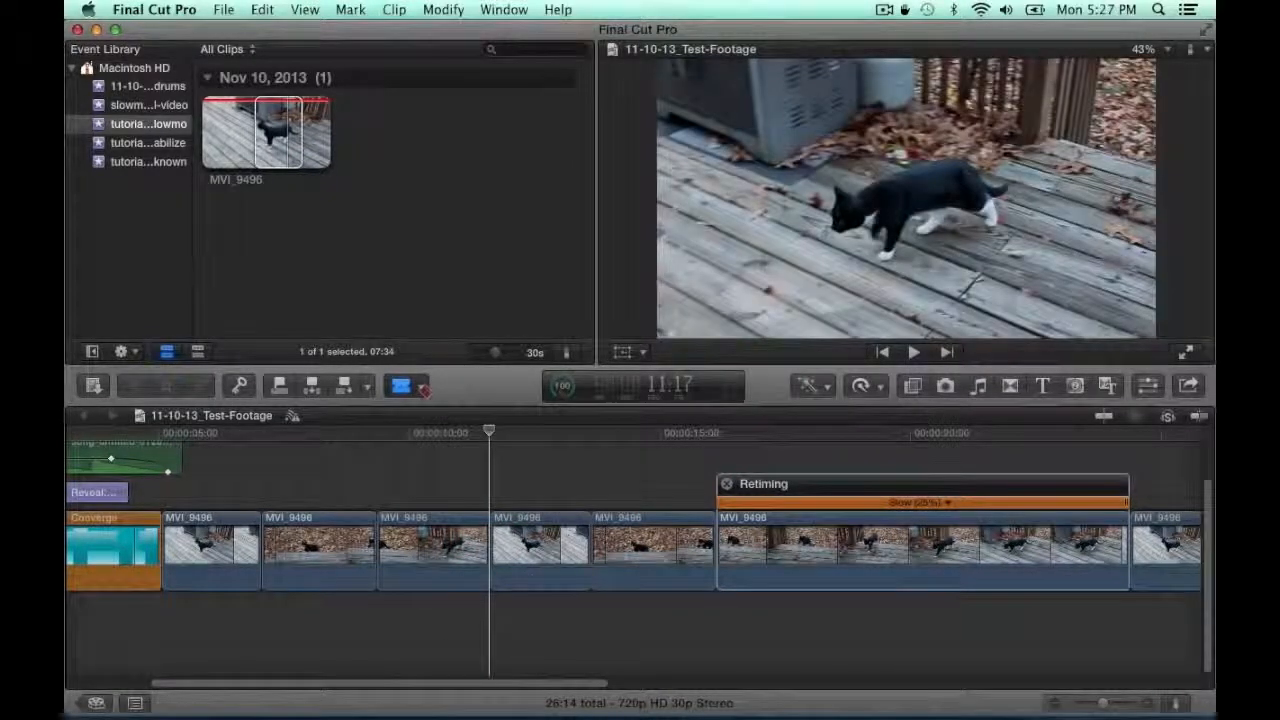
- Switch back to the Select tool and slow the isolated middle section to 50% speed
left_click(424, 390)
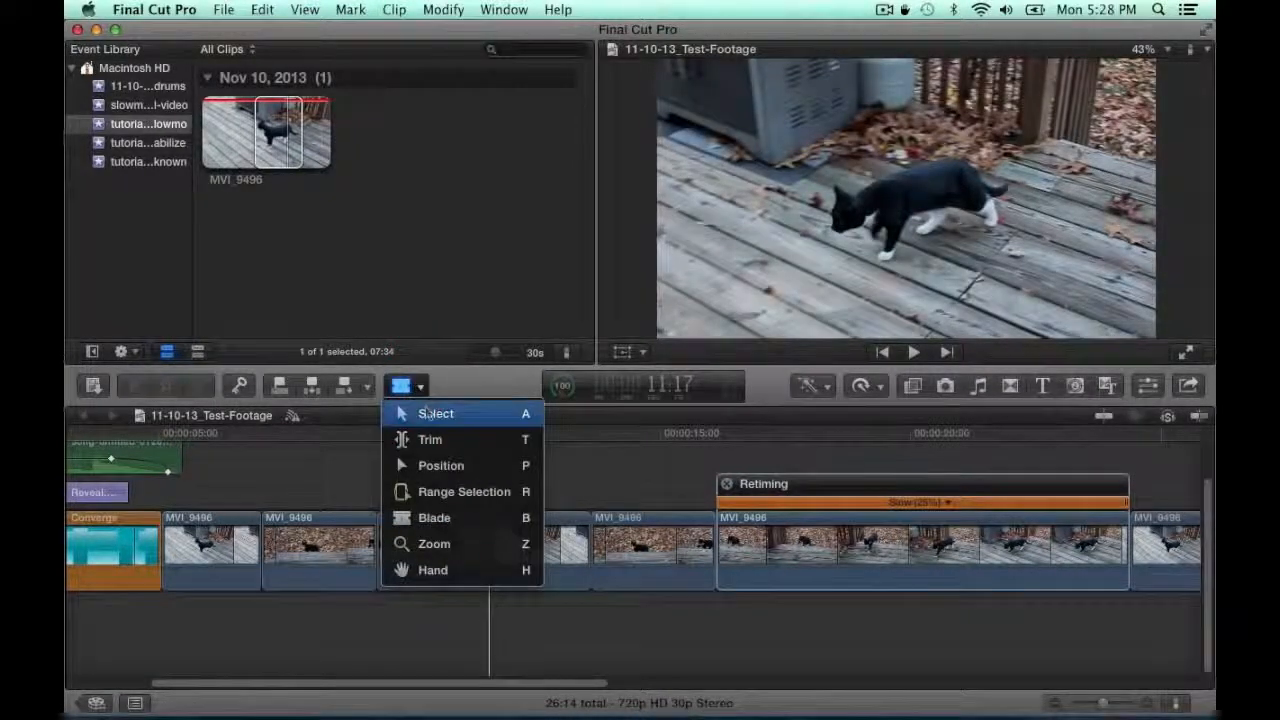
left_click(430, 414)
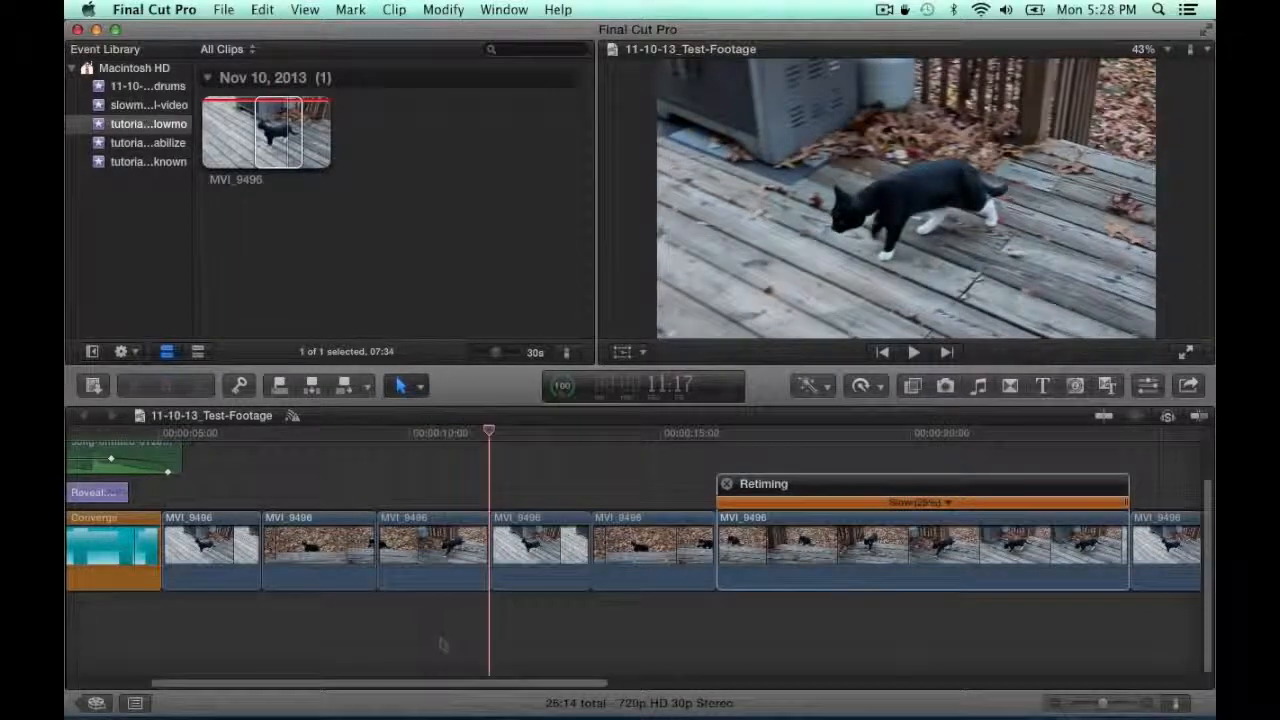
left_click(440, 582)
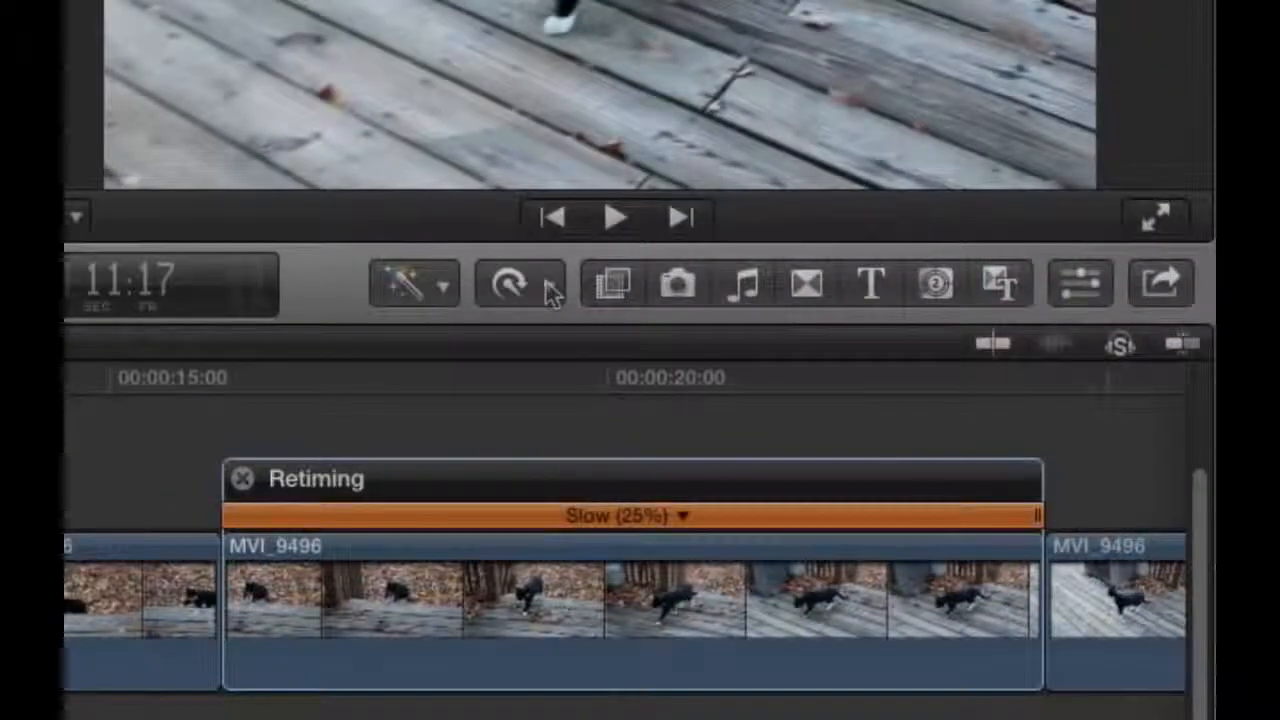
left_click(876, 387)
mouse_move(554, 334)
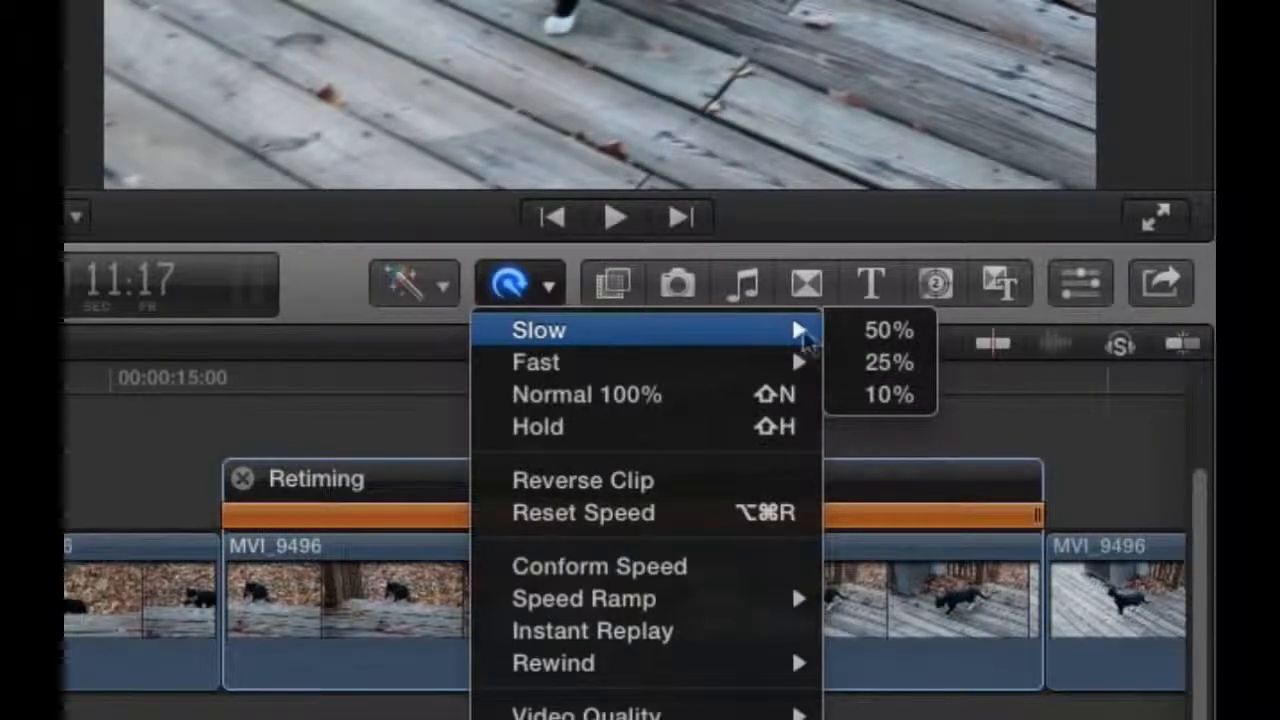
left_click(890, 334)
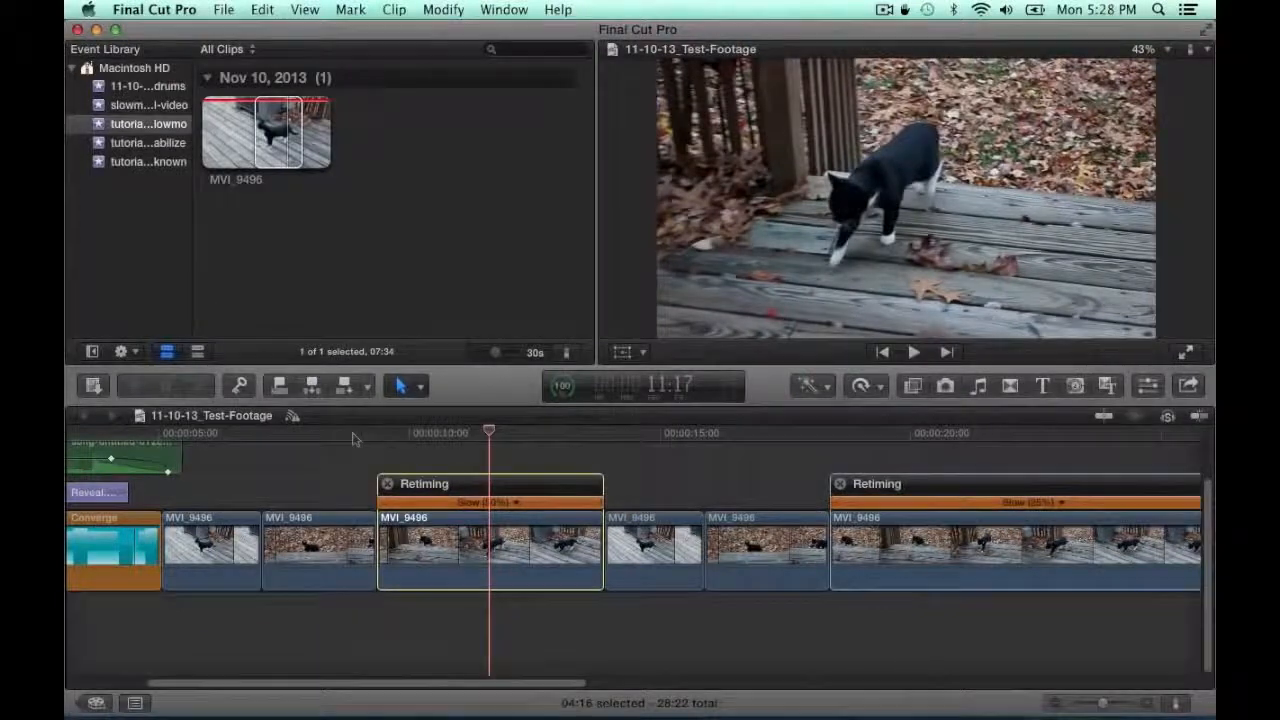
- Play the timeline from just before the 50% slow section, and return the playhead to 8:12
left_click(353, 436)
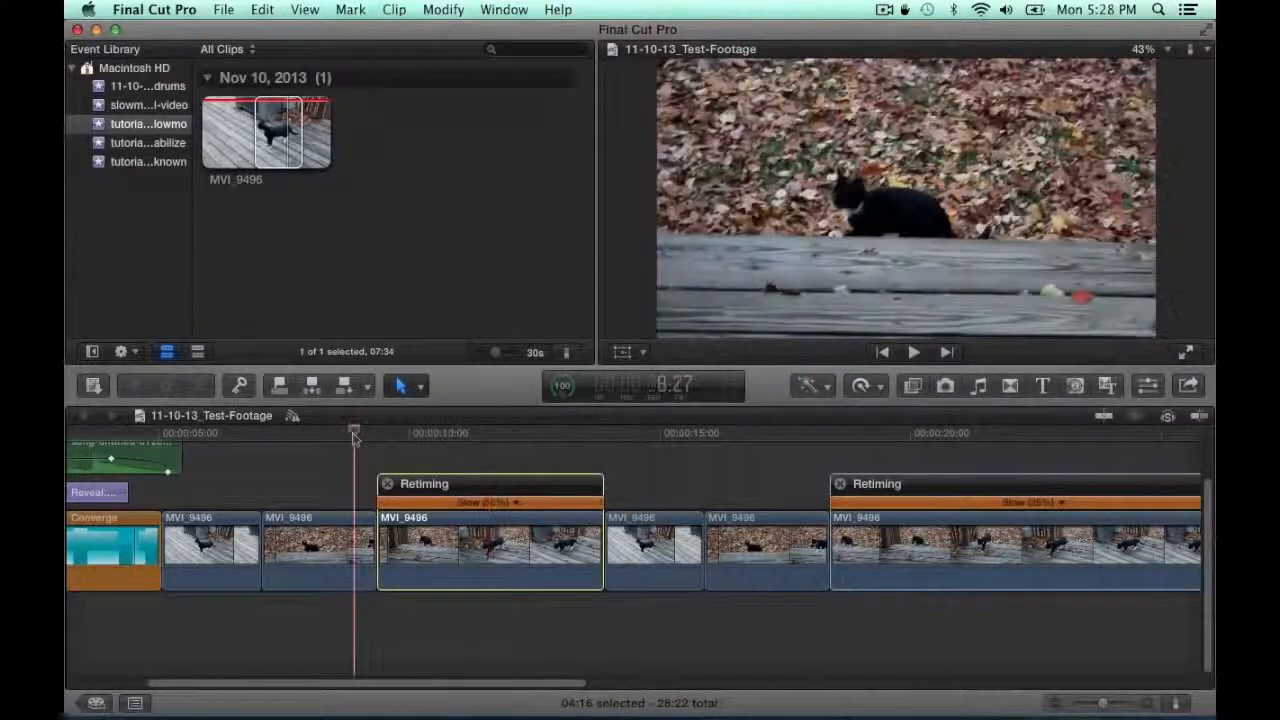
left_click_drag(354, 436, 318, 443)
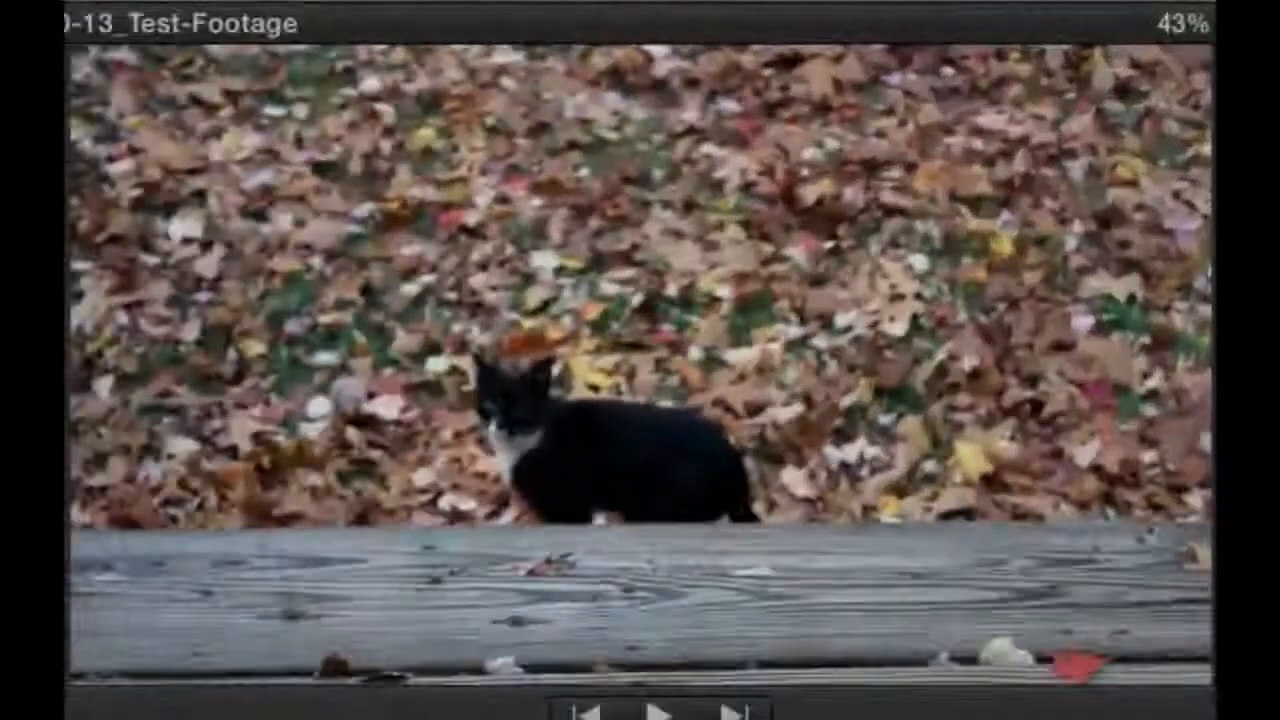
key("space")
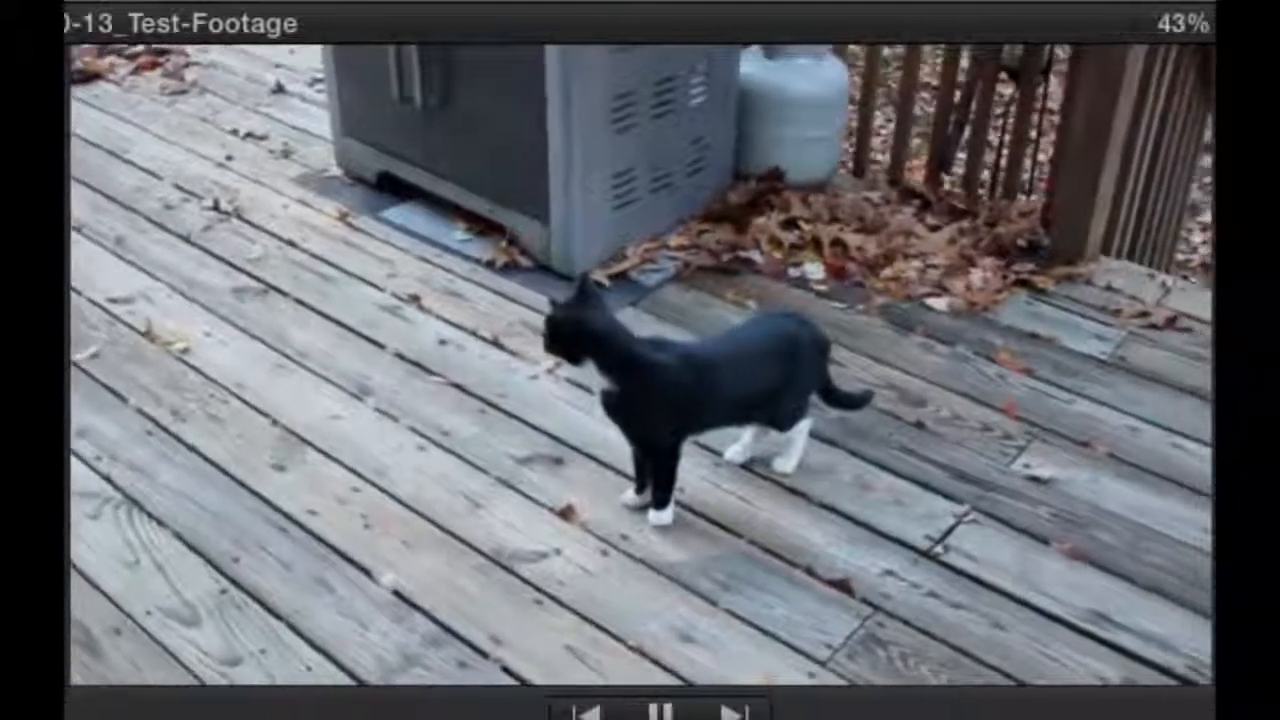
key("space")
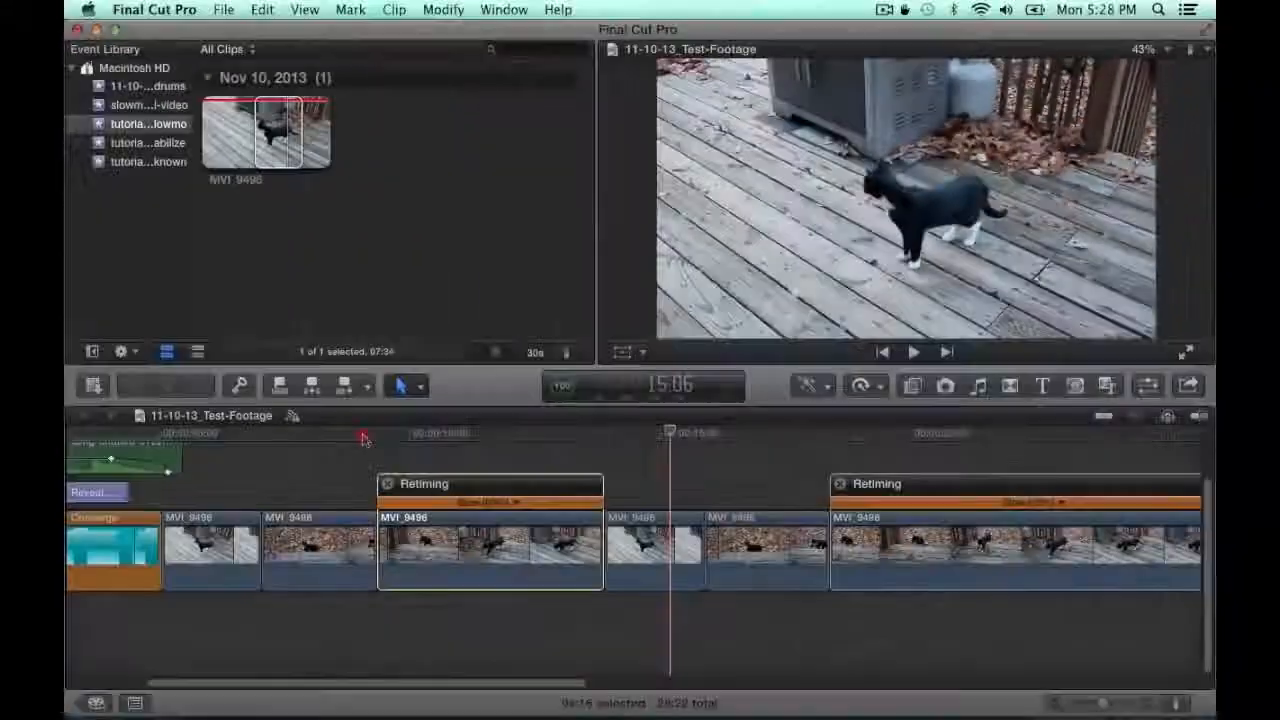
left_click(364, 433)
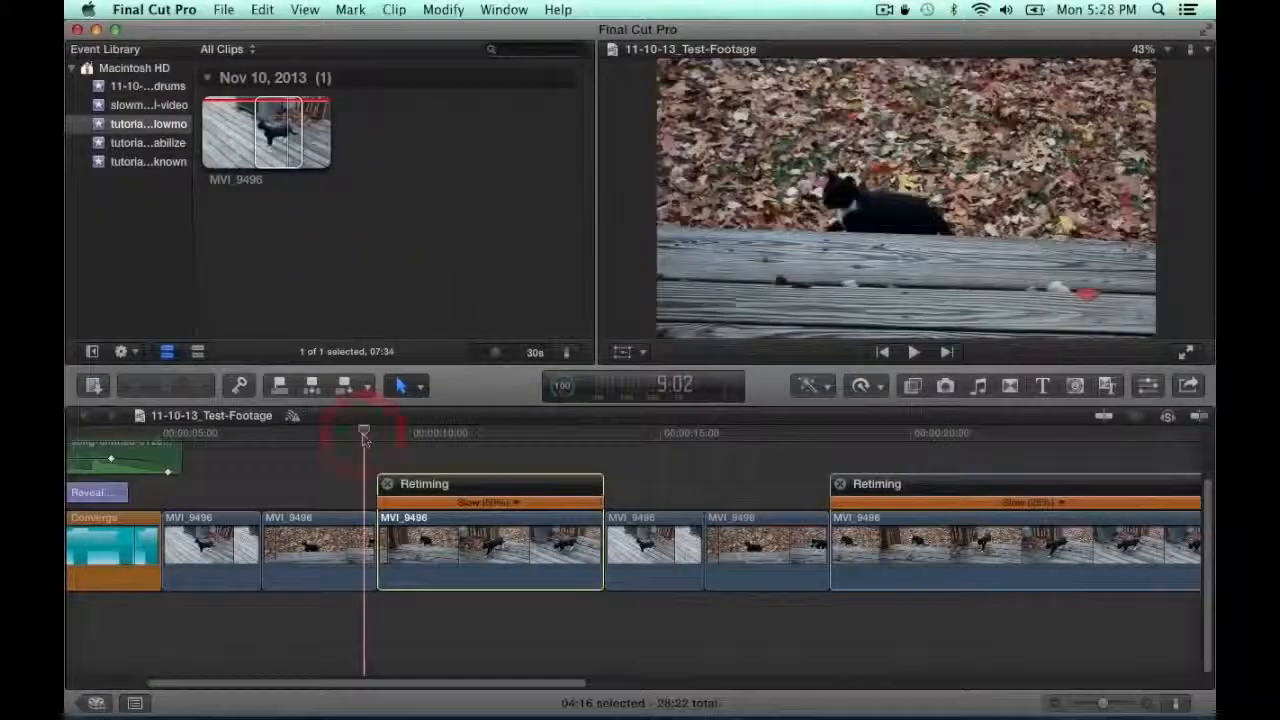
left_click_drag(364, 433, 330, 436)
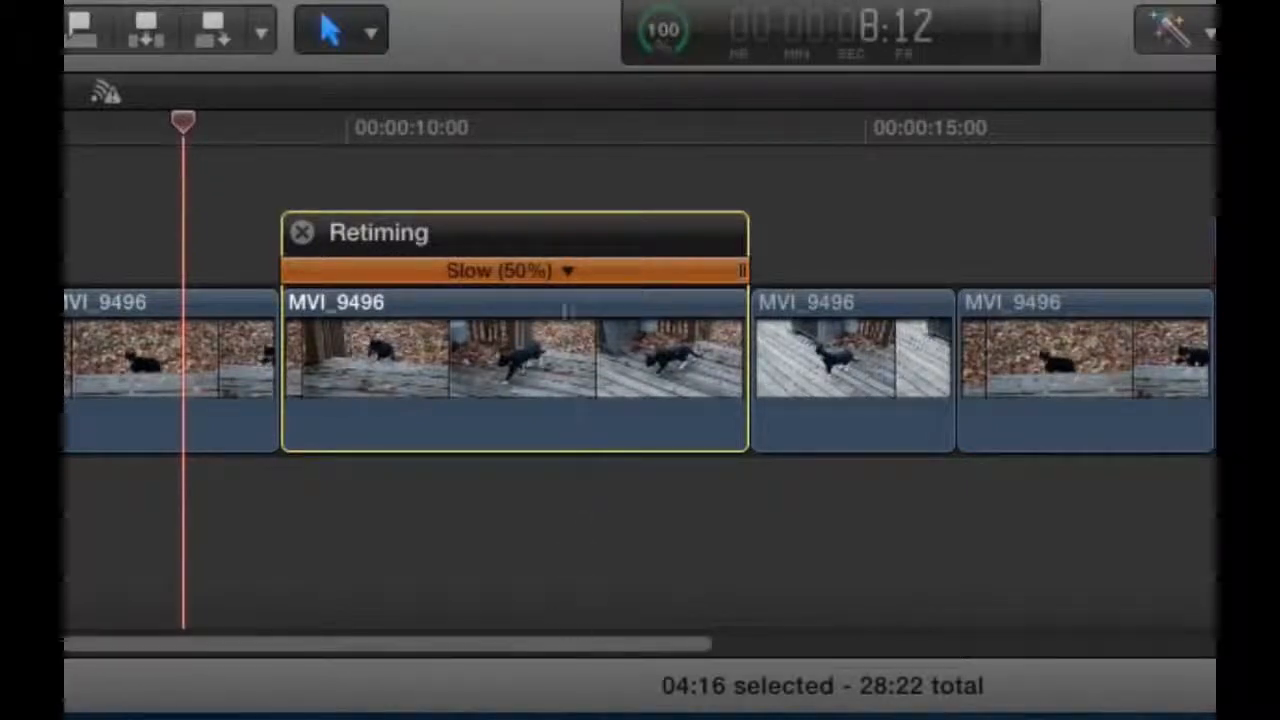
left_click(567, 271)
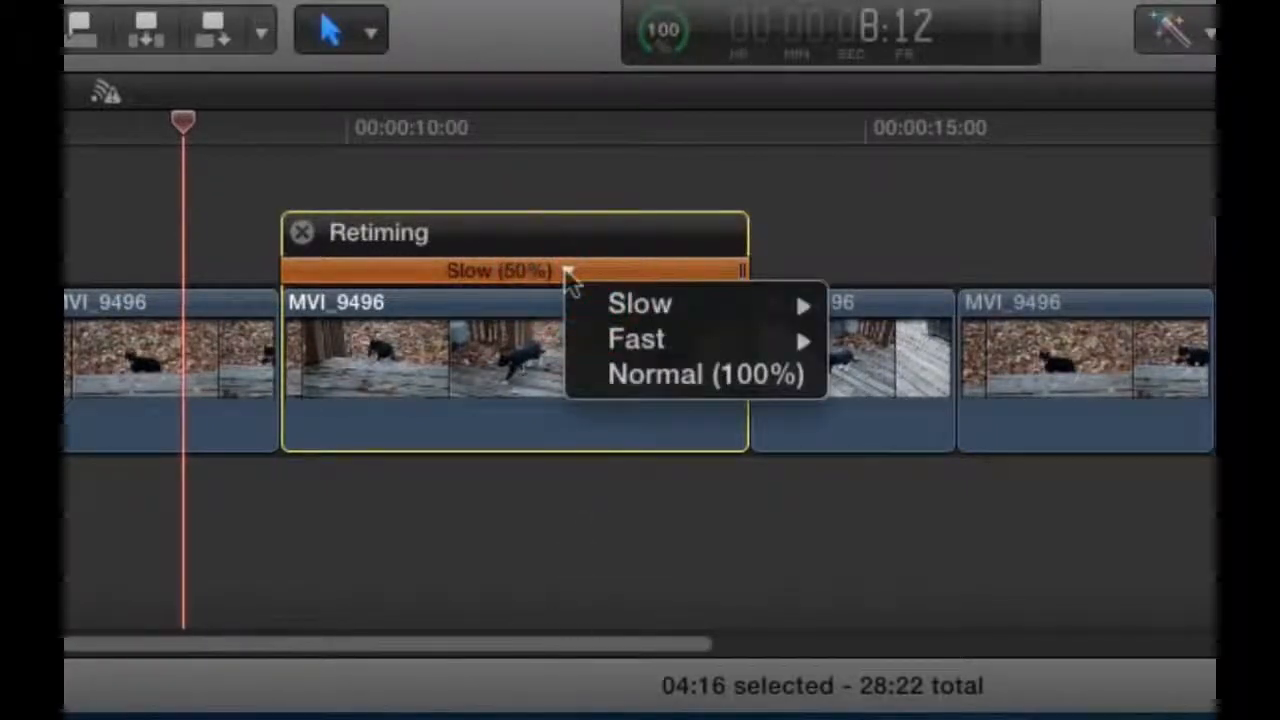
mouse_move(588, 303)
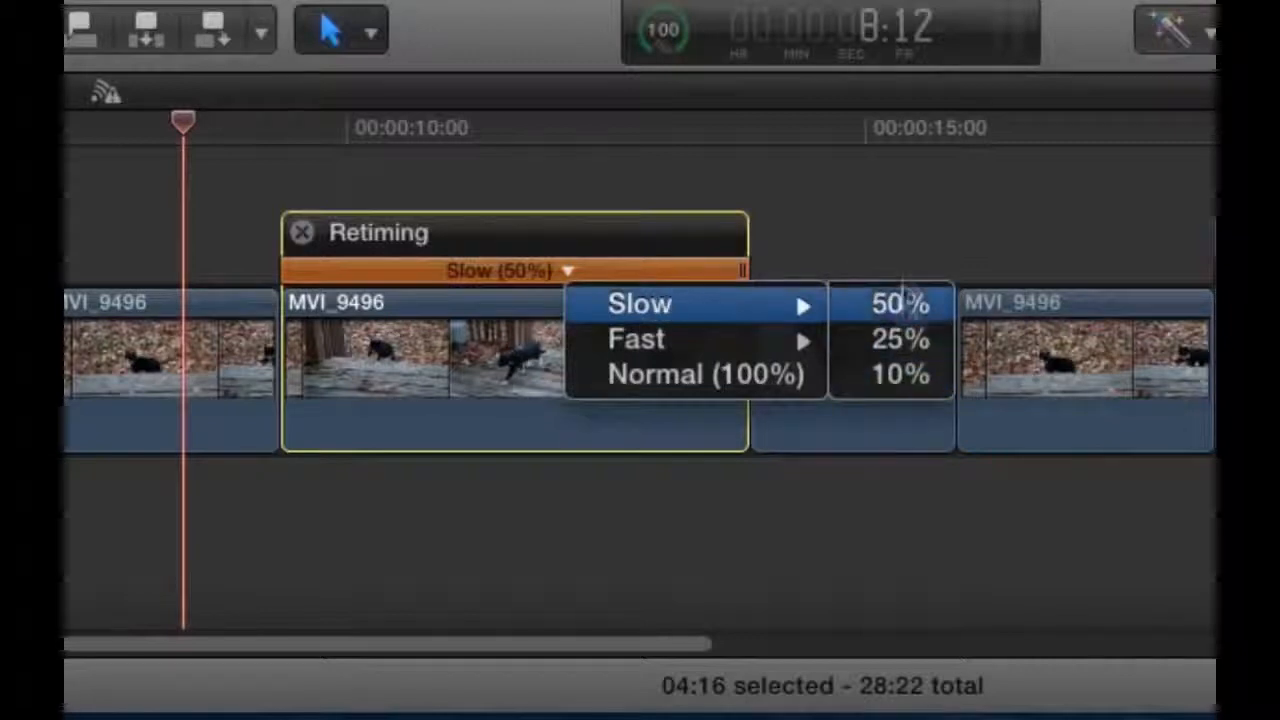
left_click(822, 203)
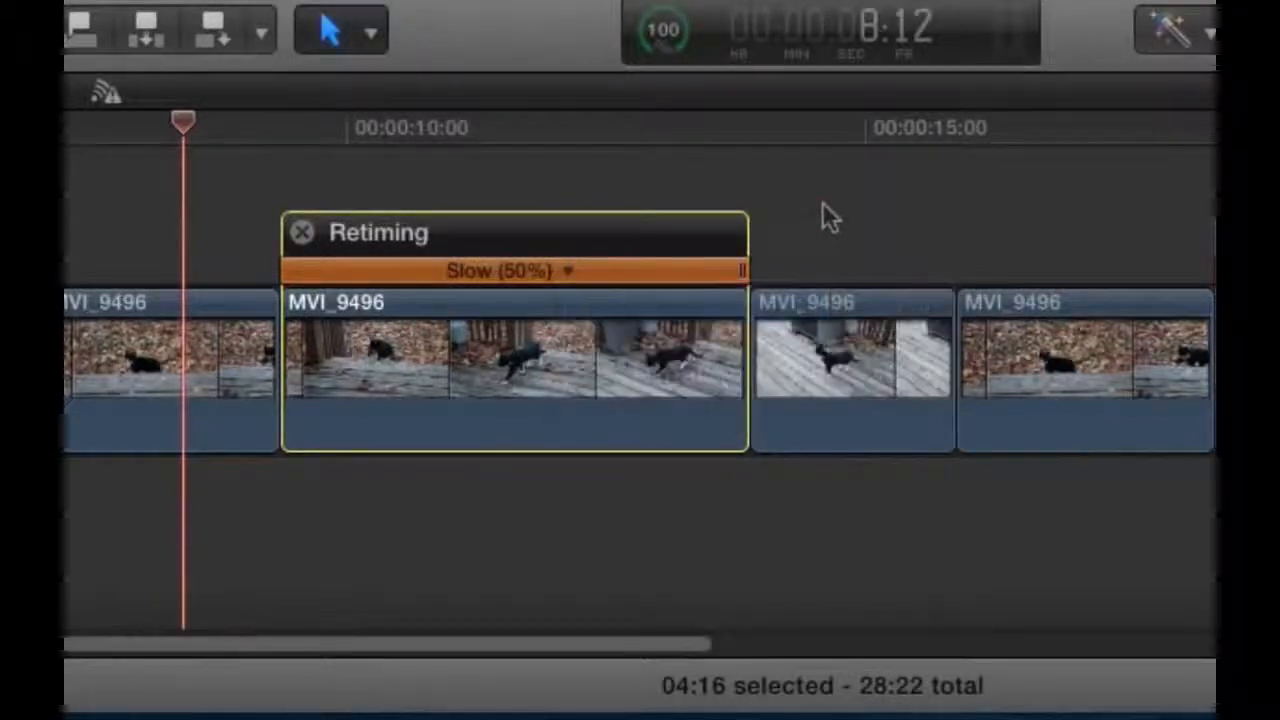
- Stretch the retimed middle section at its end with the retiming handle to slow it to 40%
left_click(739, 281)
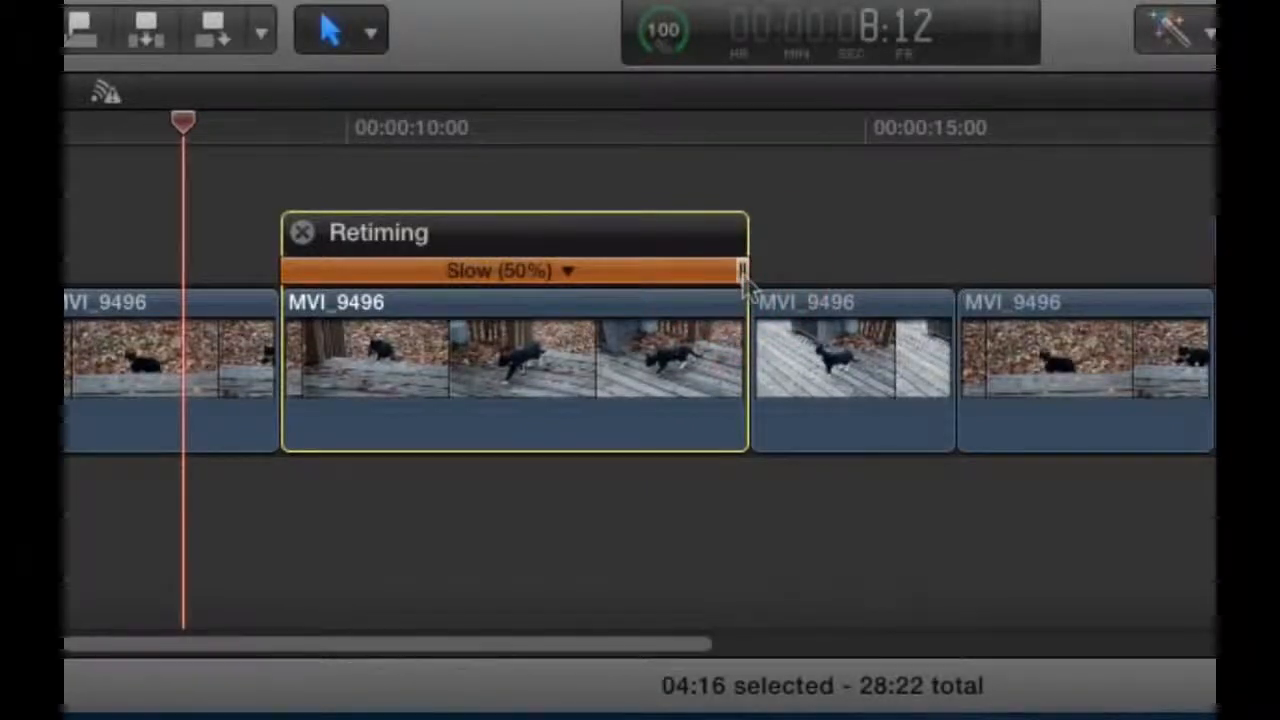
left_click(742, 279)
left_click_drag(744, 281, 781, 341)
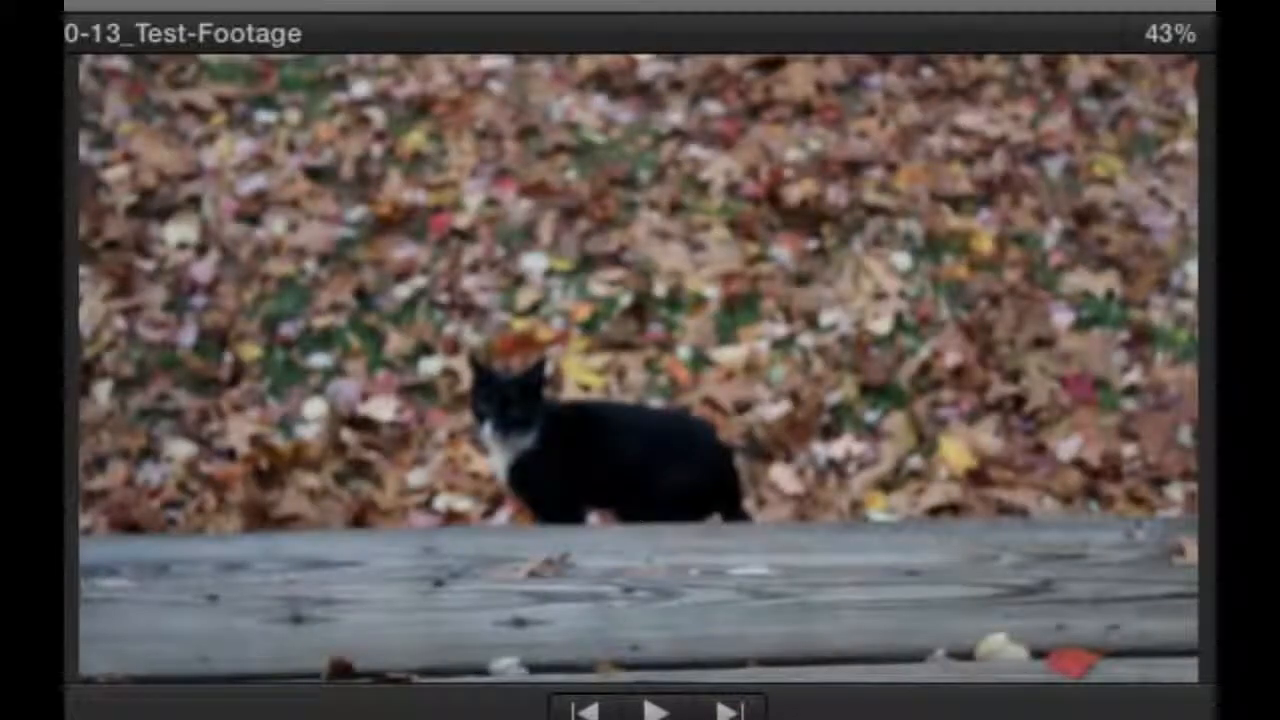
- Play back the 40% slow section and the 25% slow-motion clip further along the timeline to compare them
key("space")
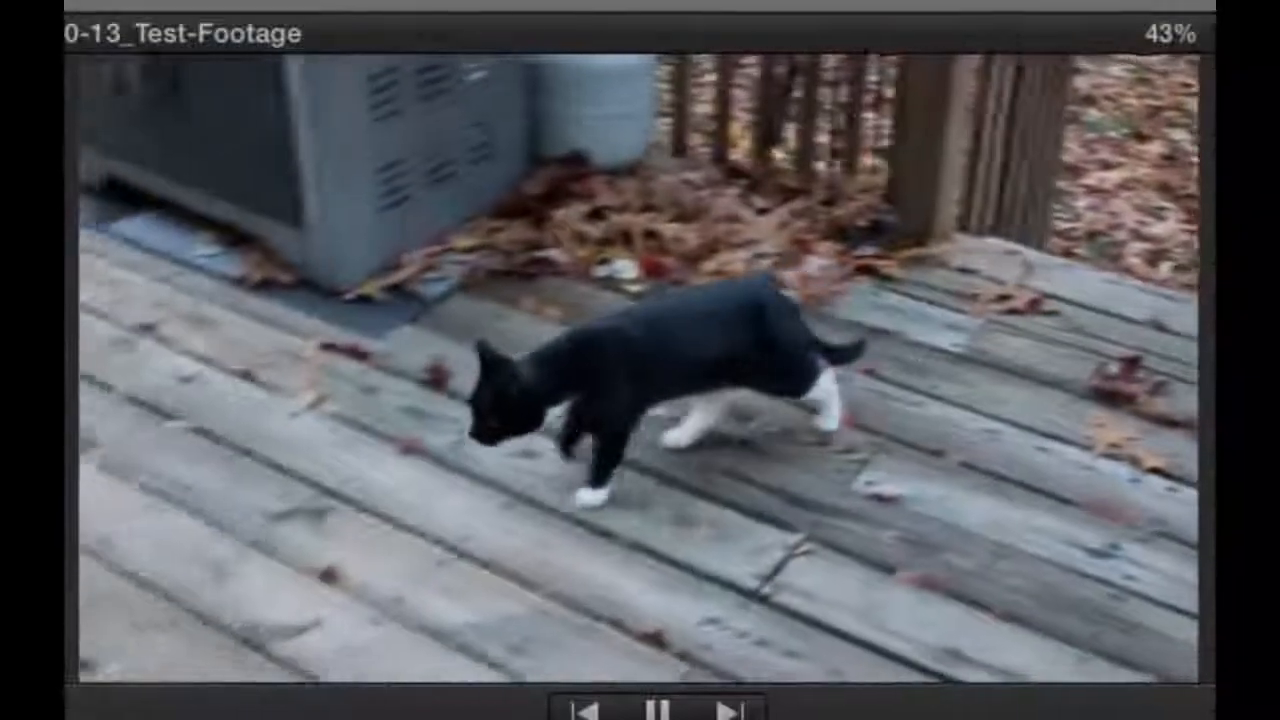
key("space")
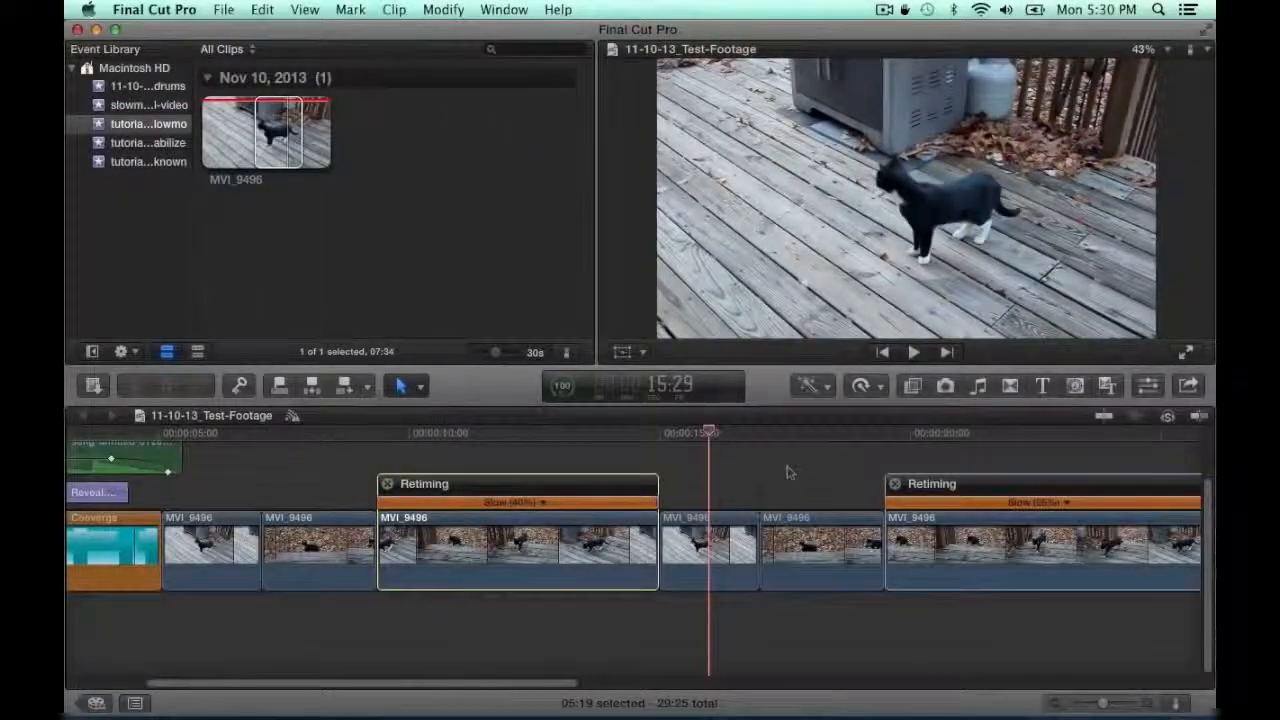
scroll(790, 473, "right", 1)
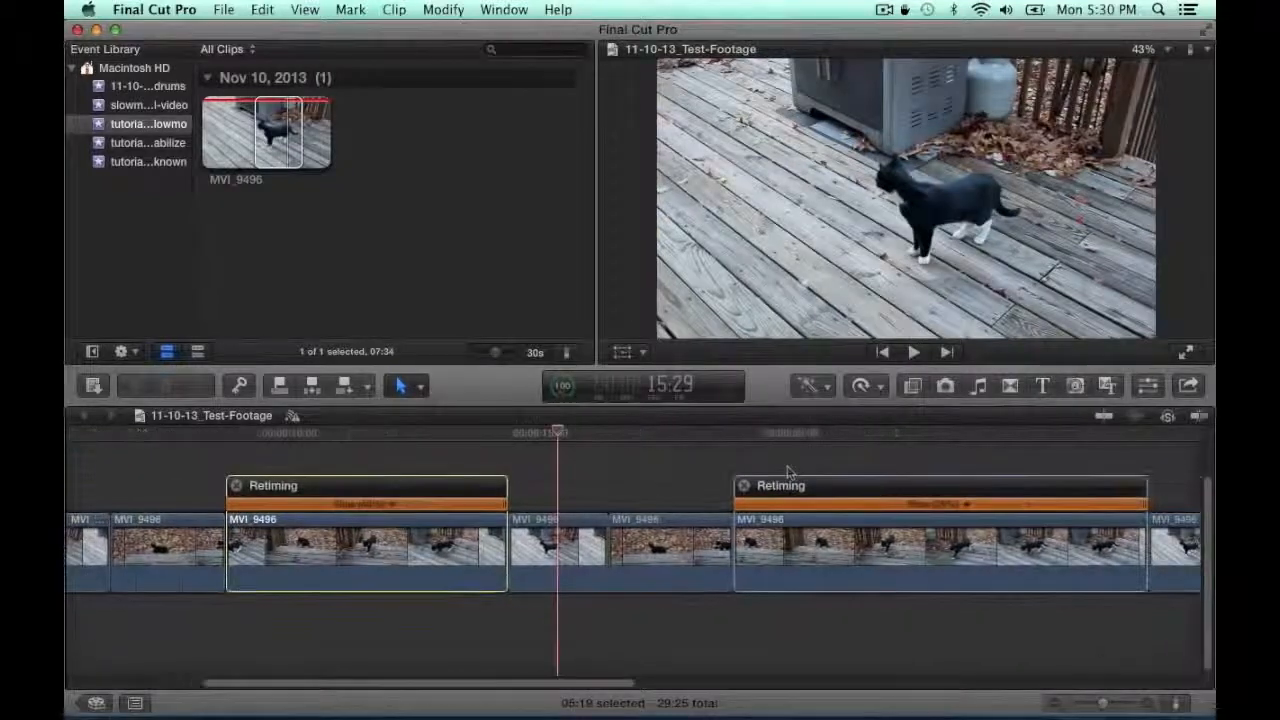
scroll(790, 473, "right", 3)
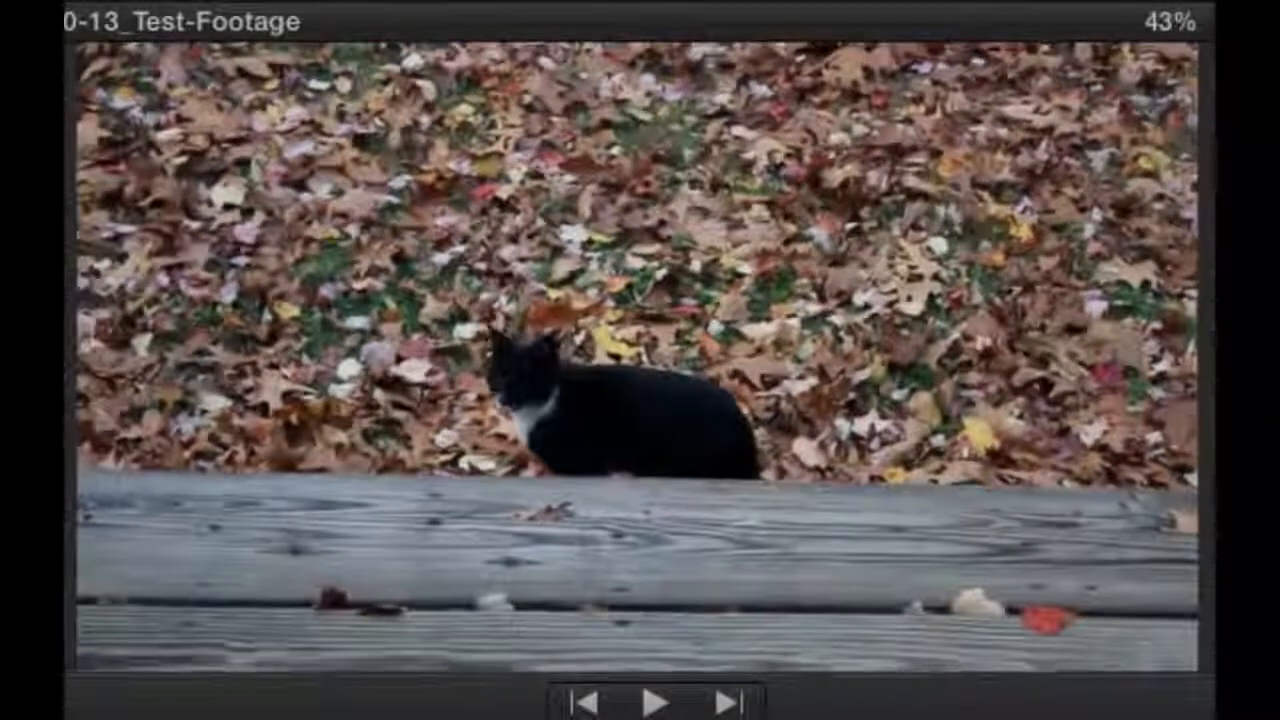
key("space")
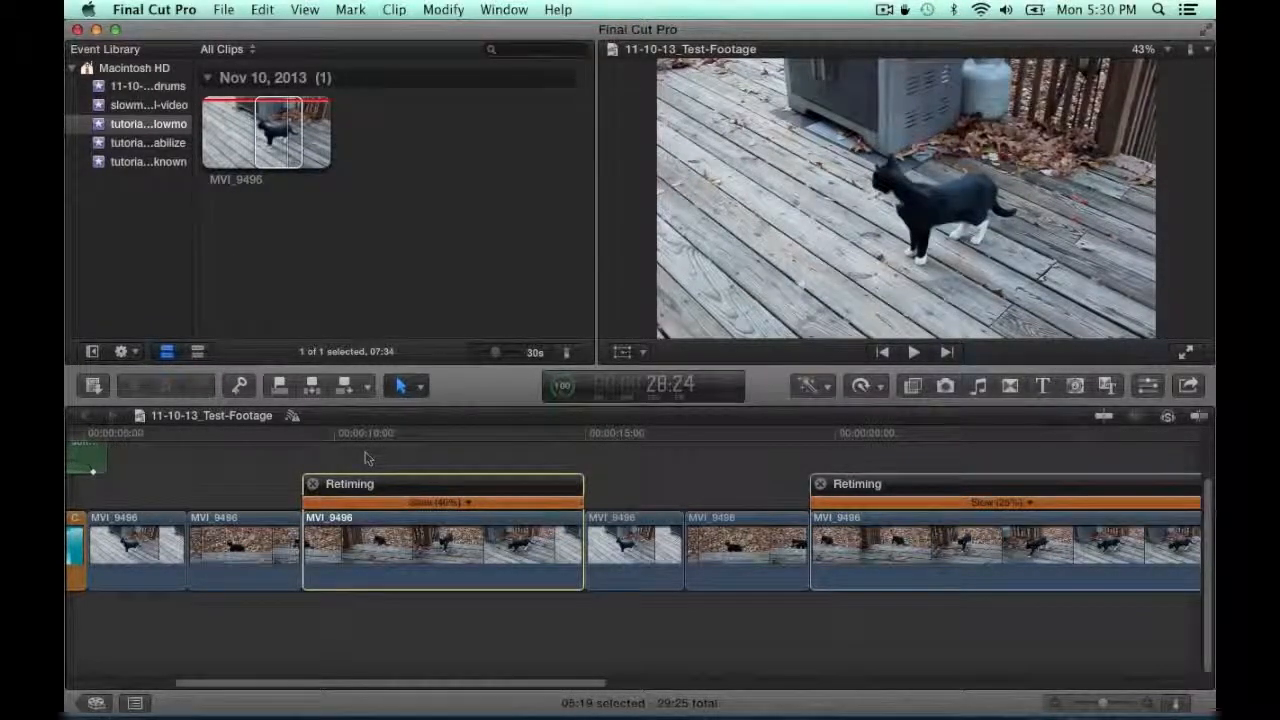
- Return the playhead to 8:25, just before the 40% slow section
scroll(366, 458, "left", 5)
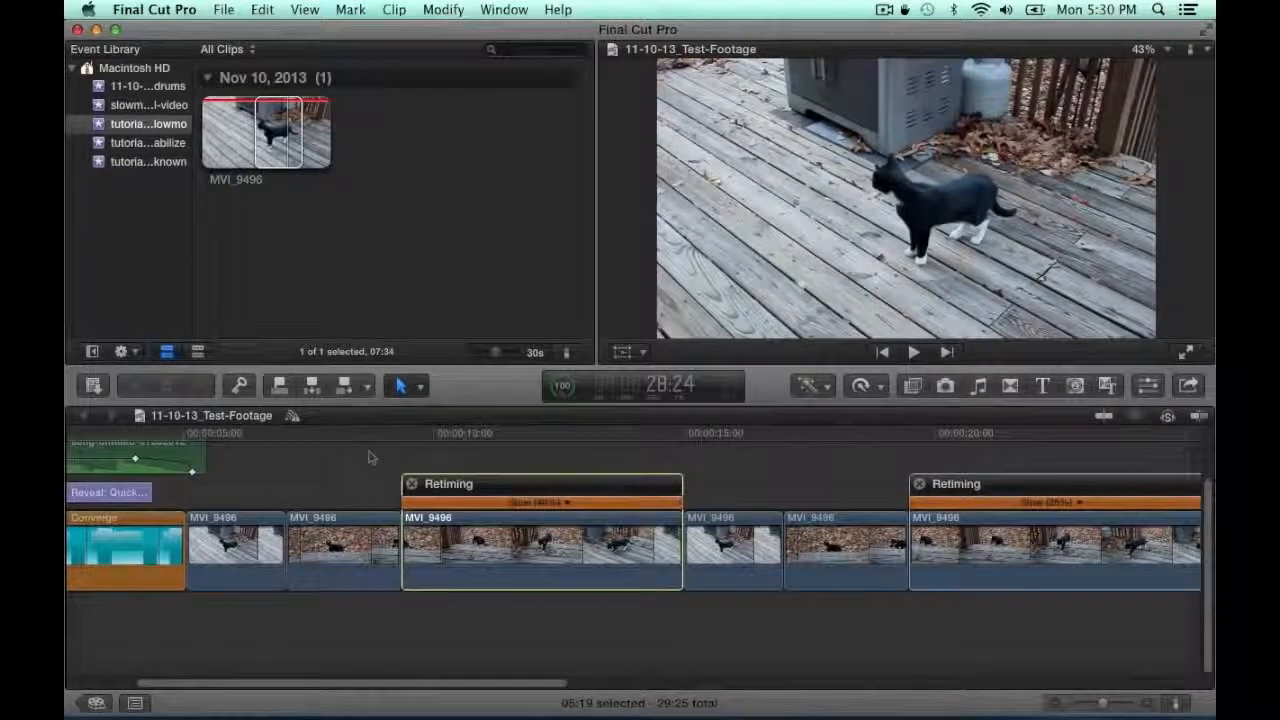
left_click(380, 436)
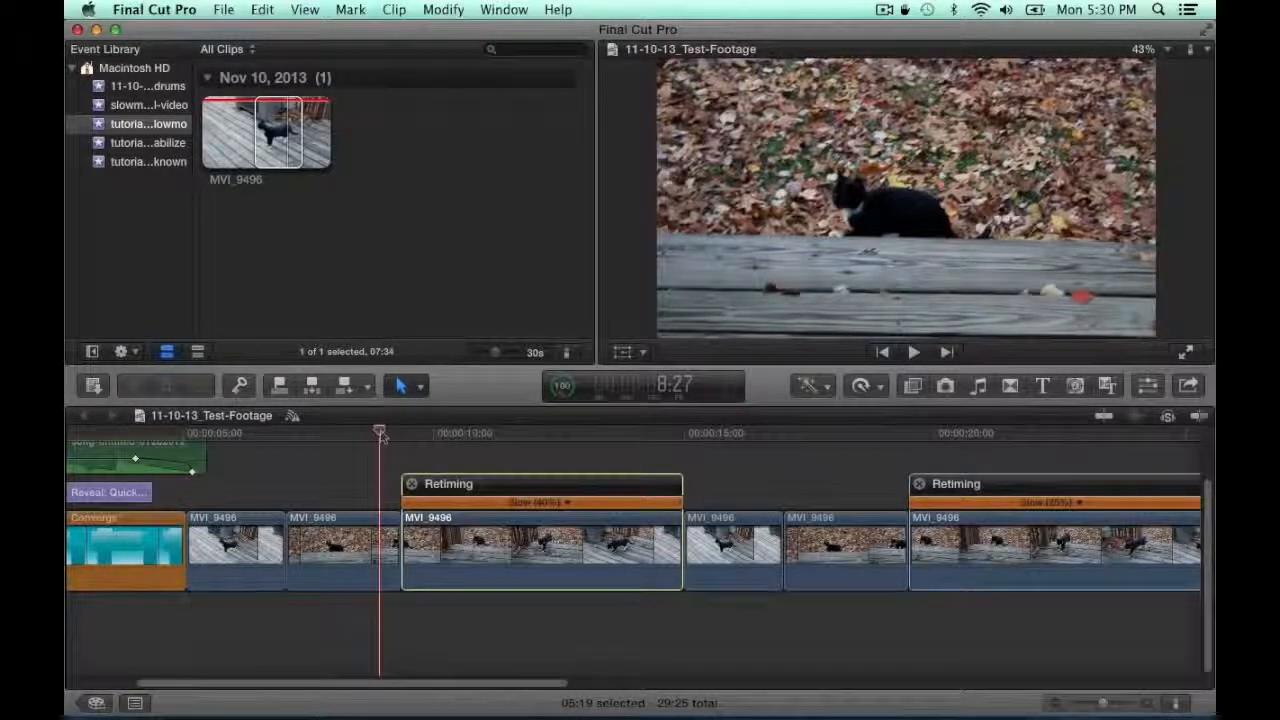
mouse_move(380, 433)
left_mouse_down()
mouse_move(446, 443)
mouse_move(375, 445)
left_mouse_up()
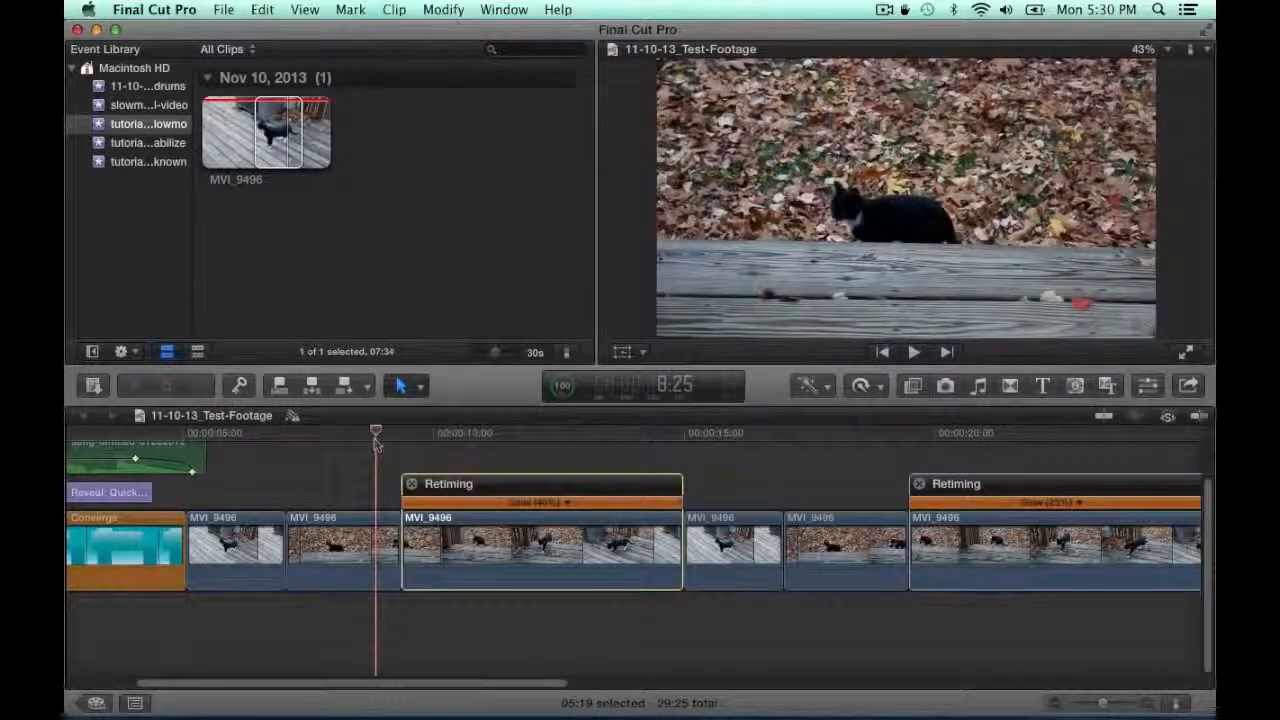